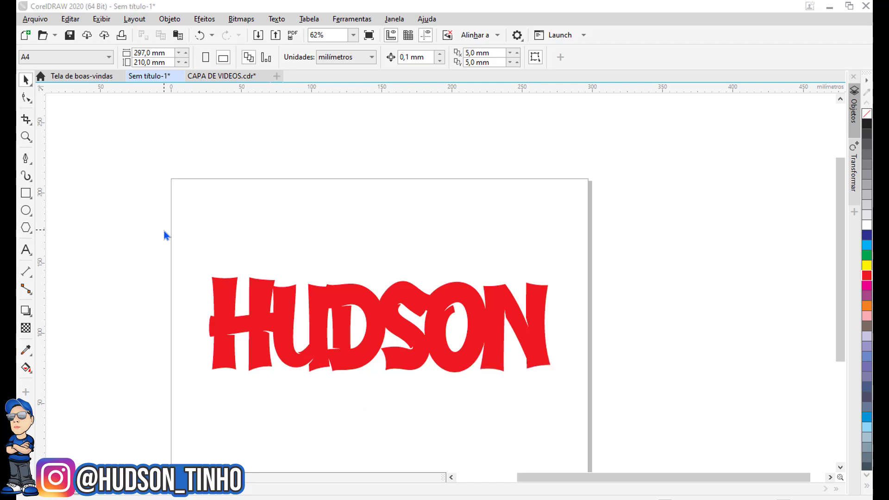
Move the red text slightly up the page and check its final letter N for alternate glyphs.
{"action": "left_click", "coordinate": [499, 331]}
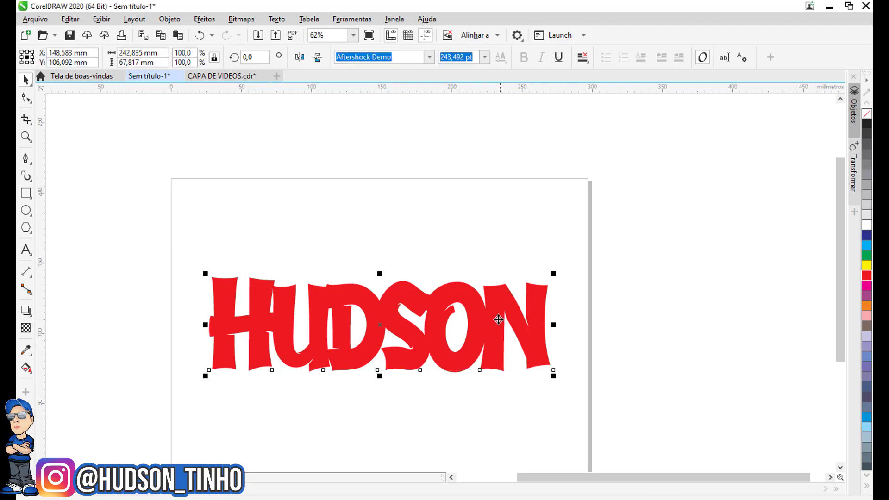
{"action": "mouse_move", "coordinate": [500, 330]}
{"action": "left_mouse_down"}
{"action": "mouse_move", "coordinate": [496, 306]}
{"action": "mouse_move", "coordinate": [497, 315]}
{"action": "left_mouse_up"}
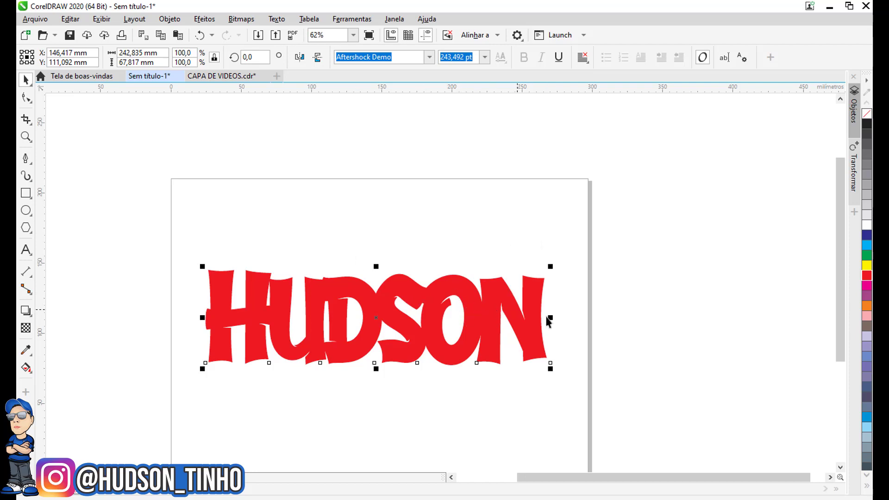
{"action": "double_click", "coordinate": [539, 299]}
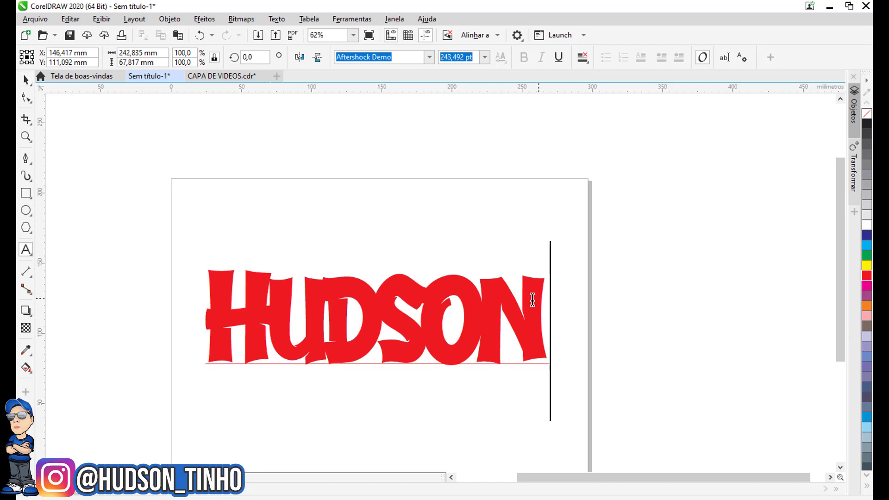
{"action": "left_click_drag", "start_coordinate": [532, 294], "coordinate": [496, 294]}
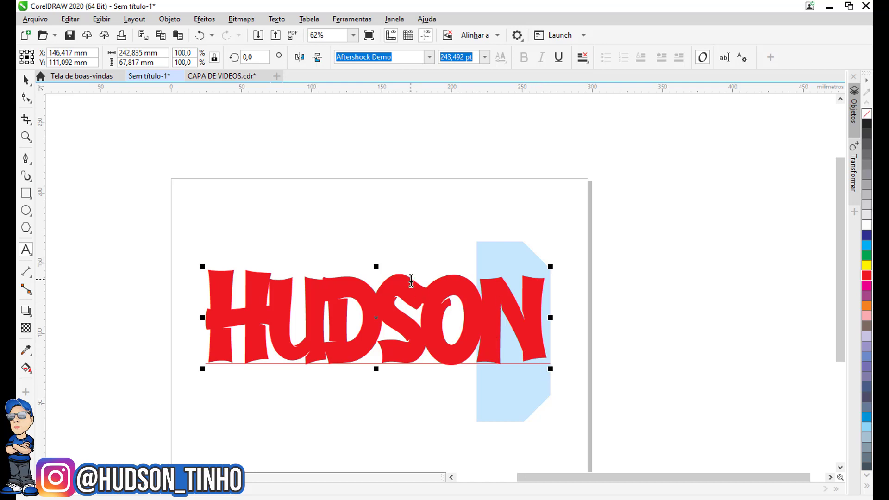
{"action": "left_click", "coordinate": [26, 79]}
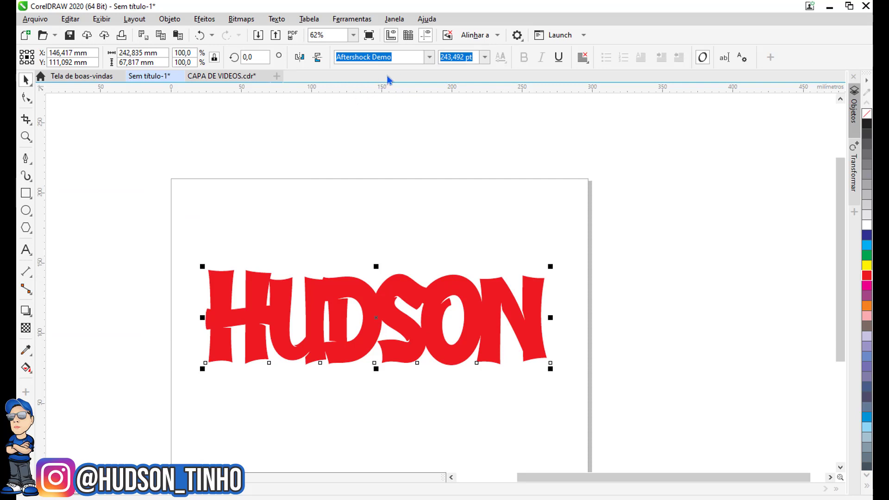
Change the red text's font to Anjelina Modern Calligraphy.
{"action": "left_click", "coordinate": [391, 59]}
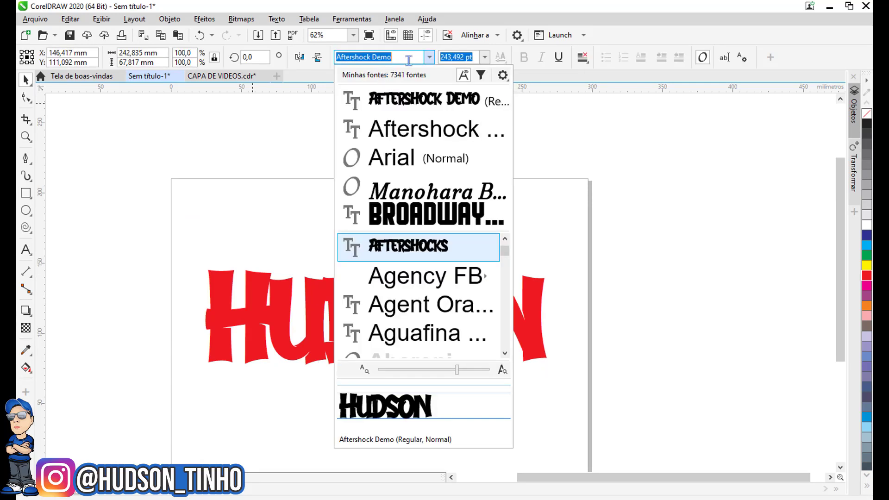
{"action": "type", "text": "ANJE"}
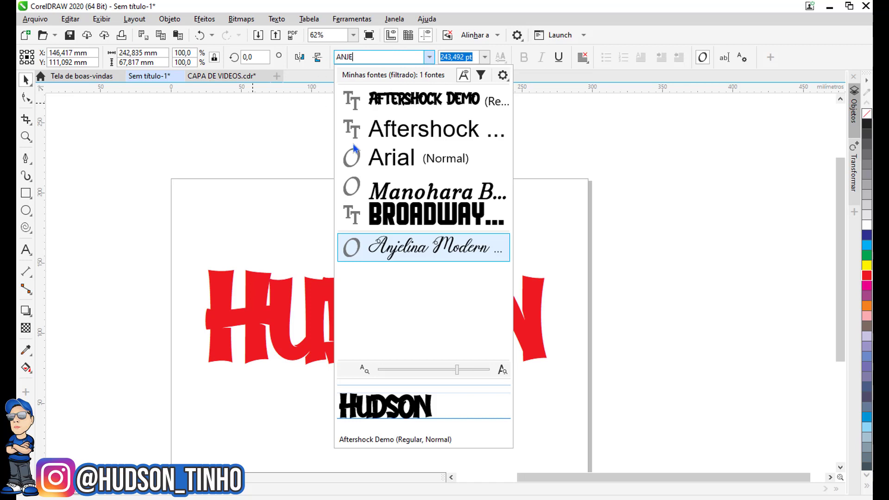
{"action": "left_click", "coordinate": [390, 245]}
{"action": "left_click", "coordinate": [470, 338]}
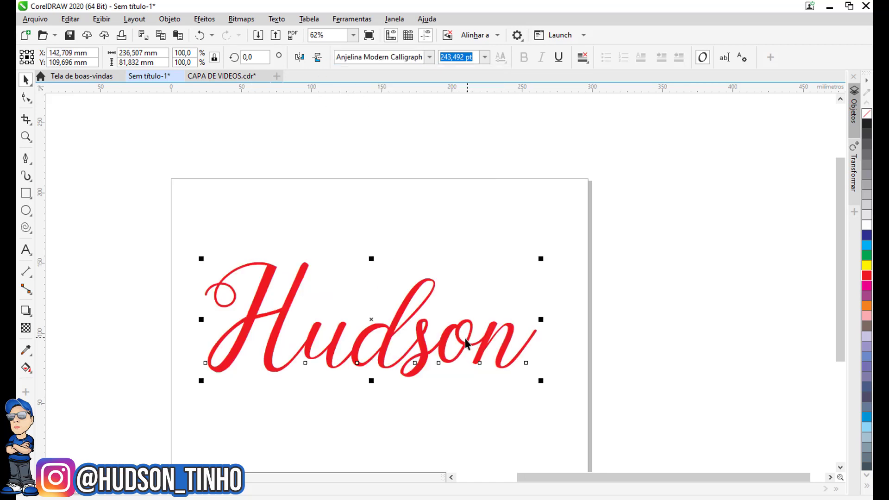
Reposition the script text on the page and enlarge it proportionally to about 248 × 86 mm.
{"action": "left_click_drag", "start_coordinate": [470, 338], "coordinate": [480, 330]}
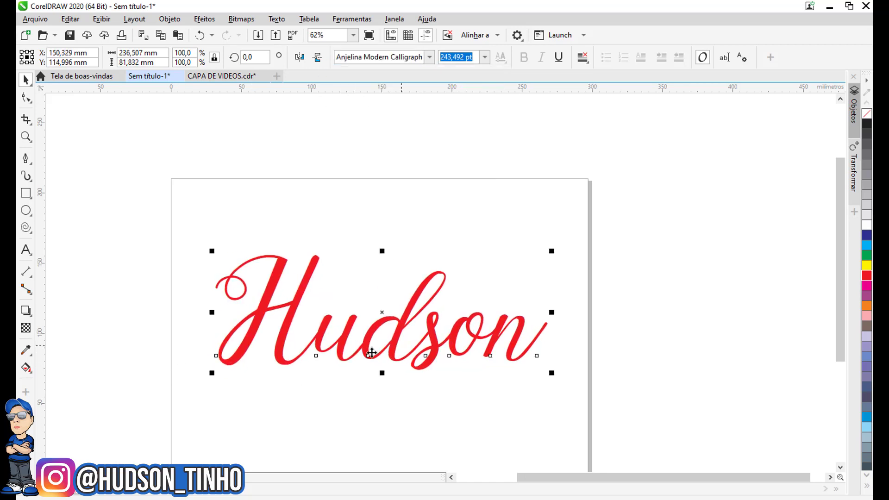
{"action": "left_click_drag", "start_coordinate": [212, 373], "coordinate": [203, 377]}
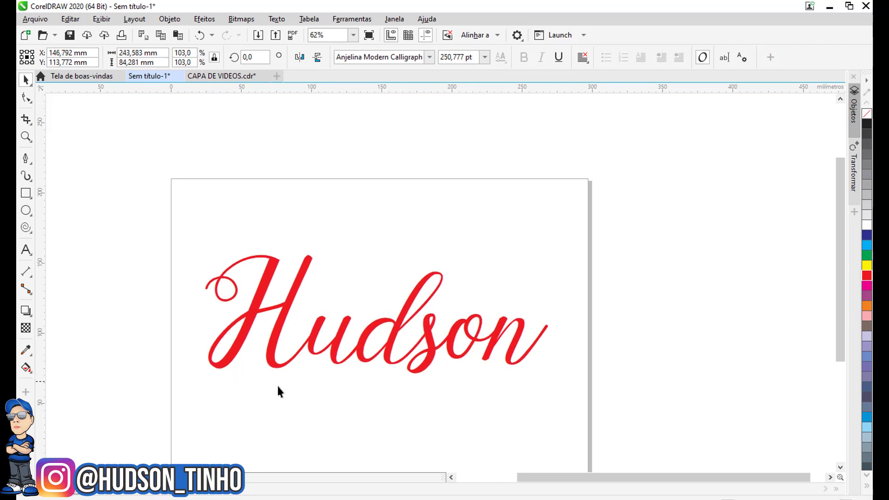
{"action": "left_click_drag", "start_coordinate": [552, 376], "coordinate": [558, 379]}
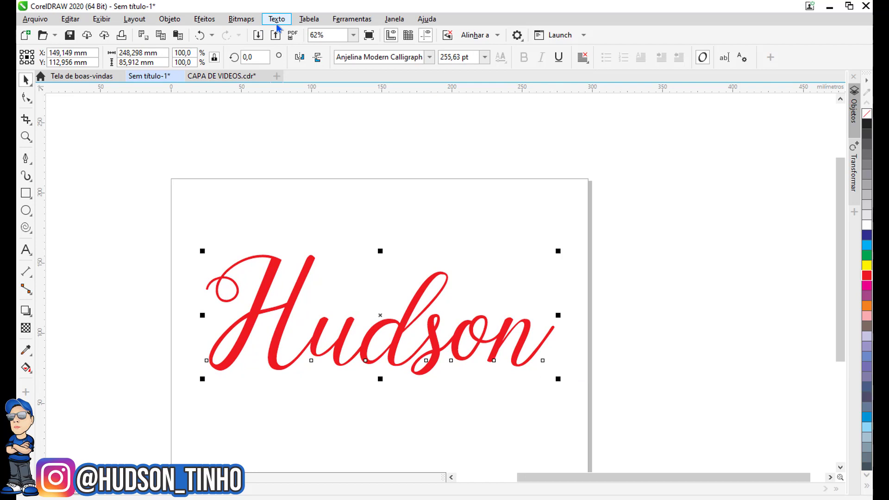
Display the Glifos docker and apply the Conjunto estilístico 2 alternate to the text's final letter n.
{"action": "left_click", "coordinate": [276, 19]}
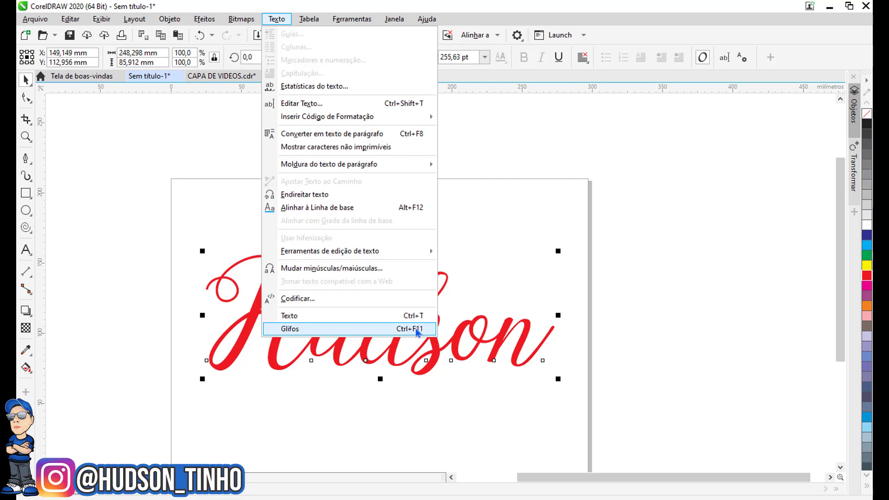
{"action": "left_click", "coordinate": [356, 333]}
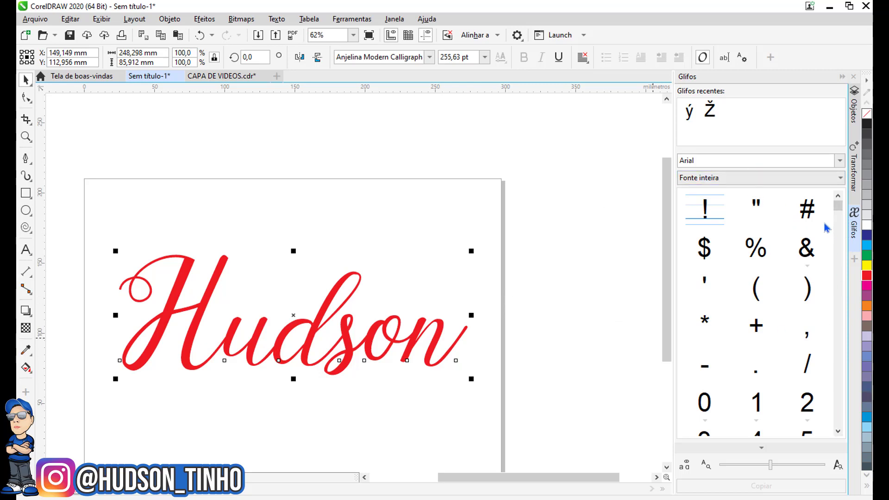
{"action": "double_click", "coordinate": [459, 339]}
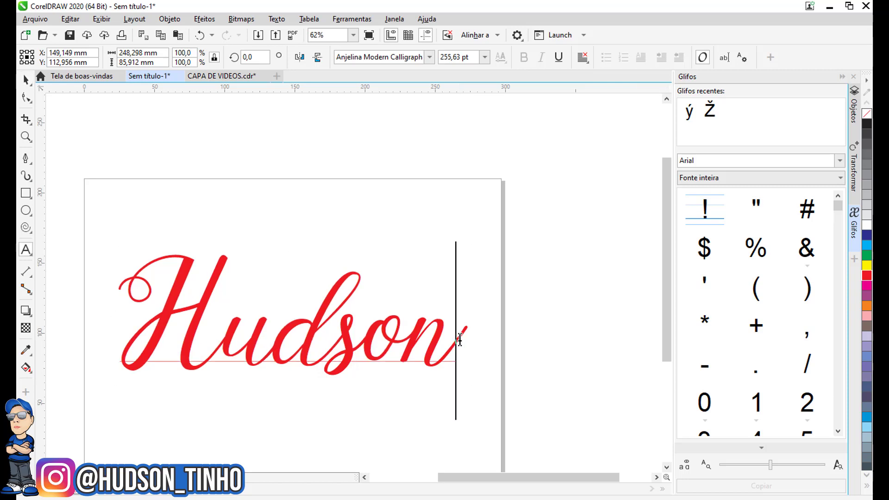
{"action": "key", "text": "shift+Left"}
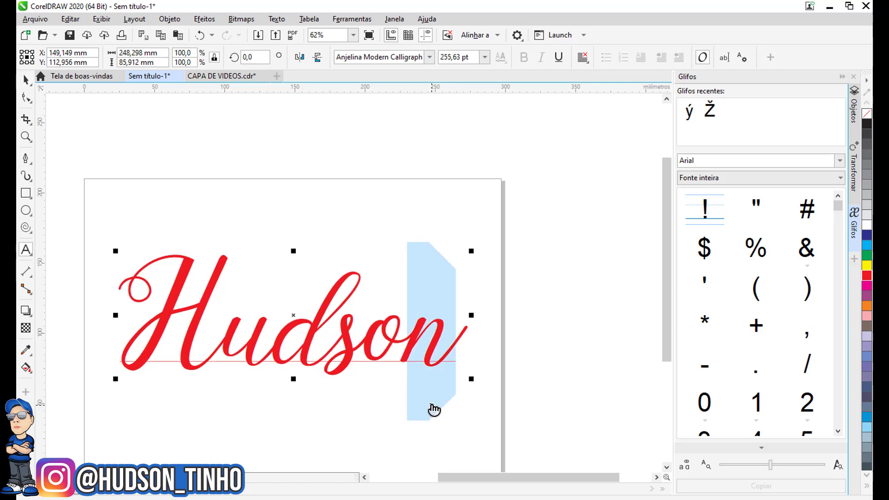
{"action": "left_click", "coordinate": [434, 409]}
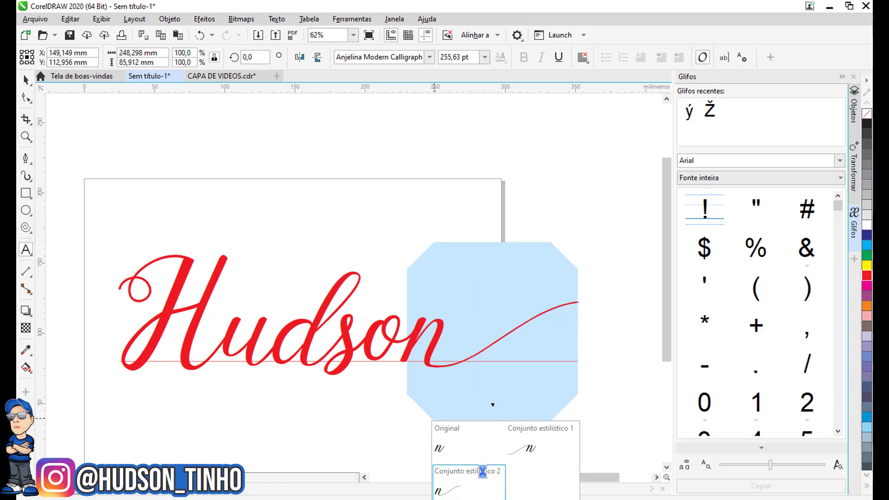
{"action": "key", "text": "Escape"}
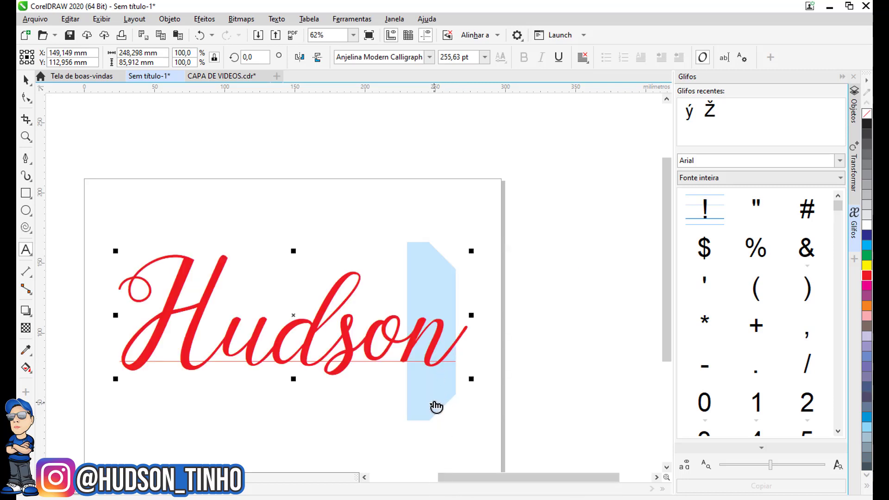
{"action": "left_click", "coordinate": [431, 404]}
{"action": "left_click", "coordinate": [438, 491]}
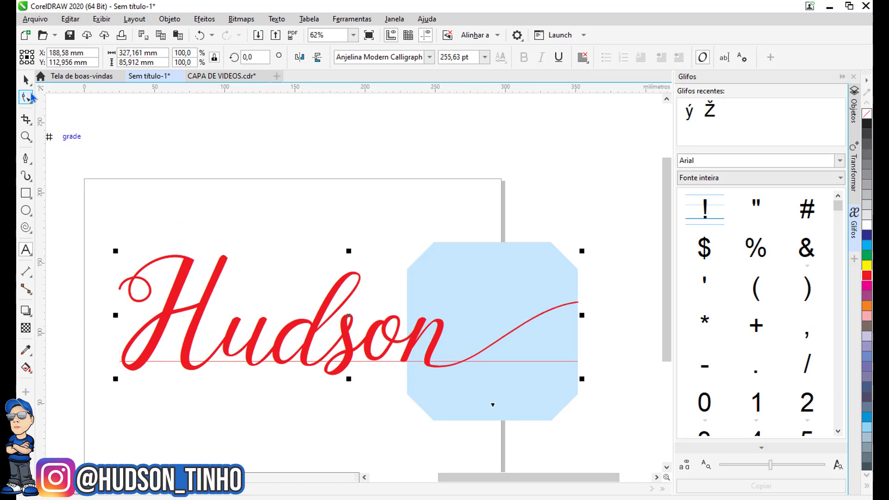
{"action": "left_click", "coordinate": [27, 97]}
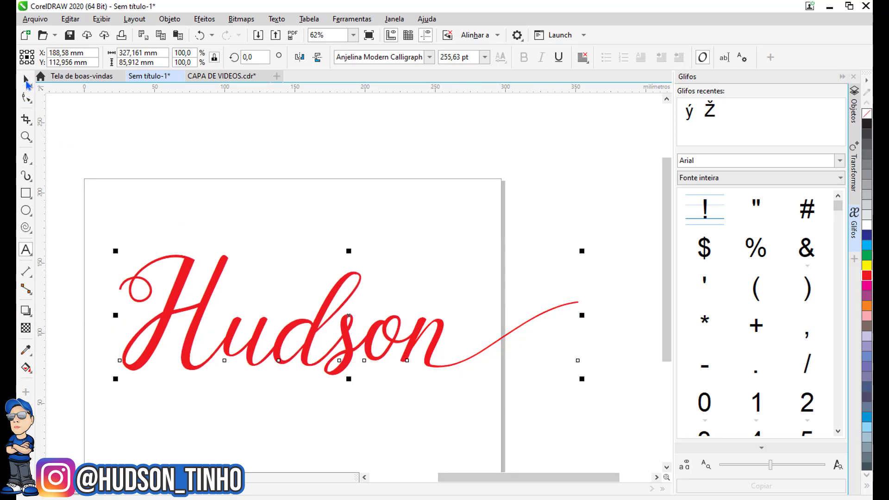
Apply the Conjunto estilístico 2 alternate to the letter d in the middle of the text.
{"action": "double_click", "coordinate": [311, 331]}
{"action": "left_click_drag", "start_coordinate": [320, 333], "coordinate": [292, 337]}
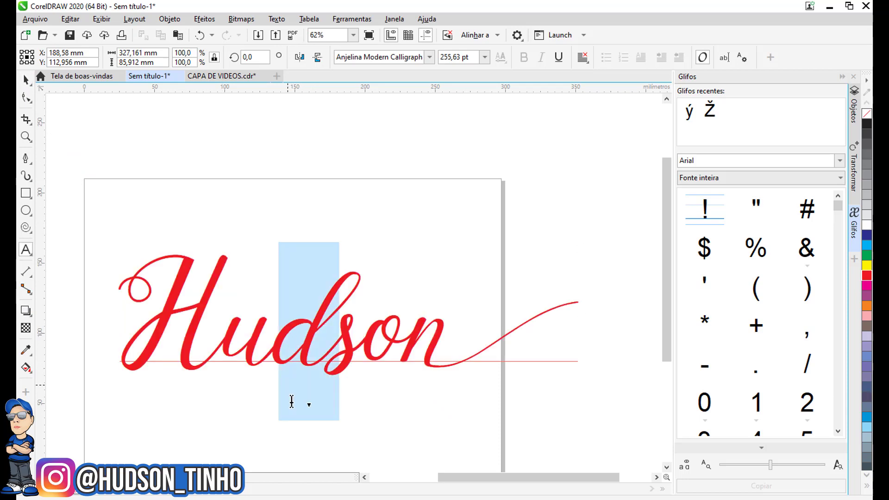
{"action": "left_click_drag", "start_coordinate": [291, 401], "coordinate": [296, 399]}
{"action": "left_click", "coordinate": [312, 409]}
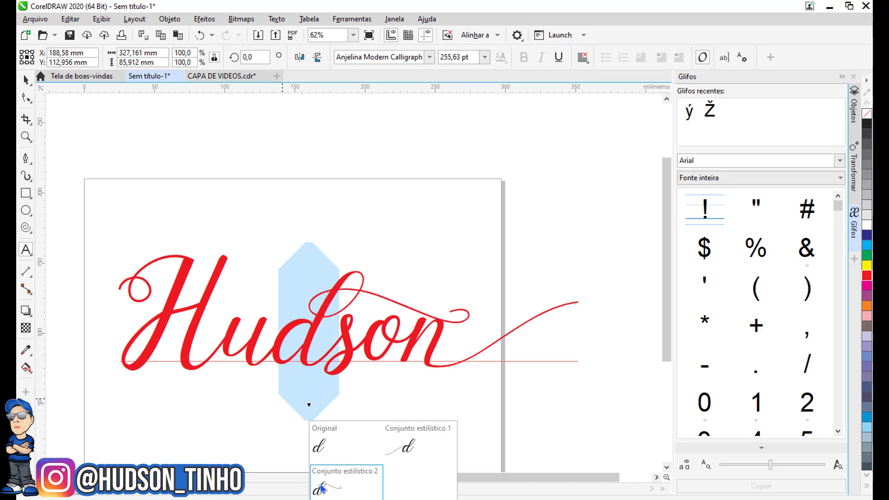
{"action": "left_click", "coordinate": [322, 489]}
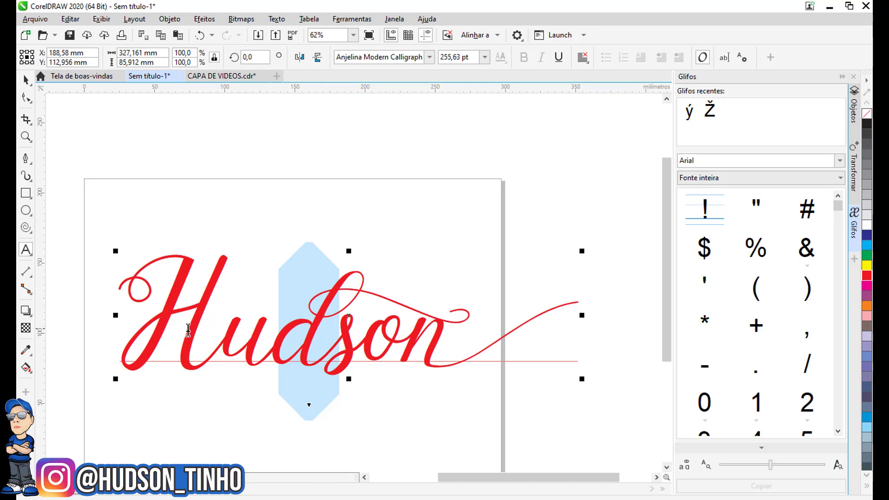
{"action": "left_click", "coordinate": [26, 80]}
Arrange the swashed text above a copy of it on the page, with the lower copy set in Alya Script.
{"action": "scroll", "coordinate": [287, 324], "scroll_direction": "down", "scroll_amount": 2}
{"action": "scroll", "coordinate": [291, 325], "scroll_direction": "up", "scroll_amount": 2}
{"action": "left_click_drag", "start_coordinate": [372, 316], "coordinate": [377, 247]}
{"action": "scroll", "coordinate": [377, 249], "scroll_direction": "down", "scroll_amount": 2}
{"action": "left_click", "coordinate": [568, 348]}
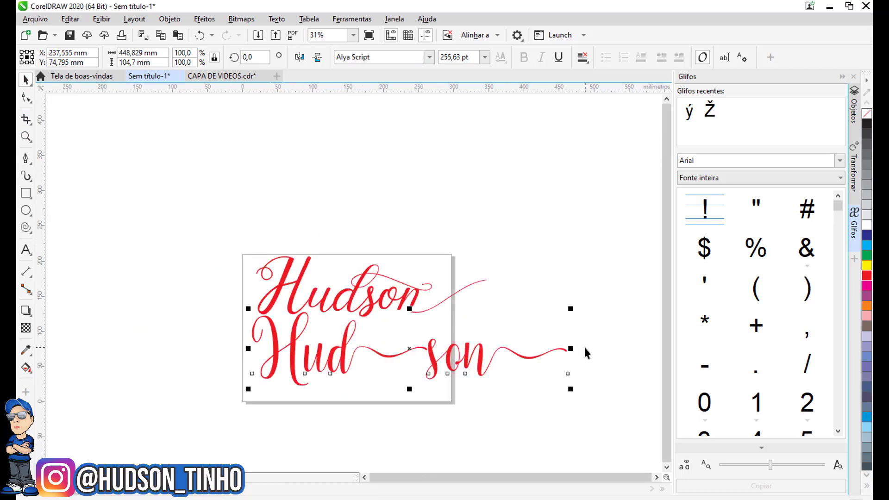
Remove all stylistic alternates from the letter d in the lower text with Remover tudo.
{"action": "double_click", "coordinate": [341, 358]}
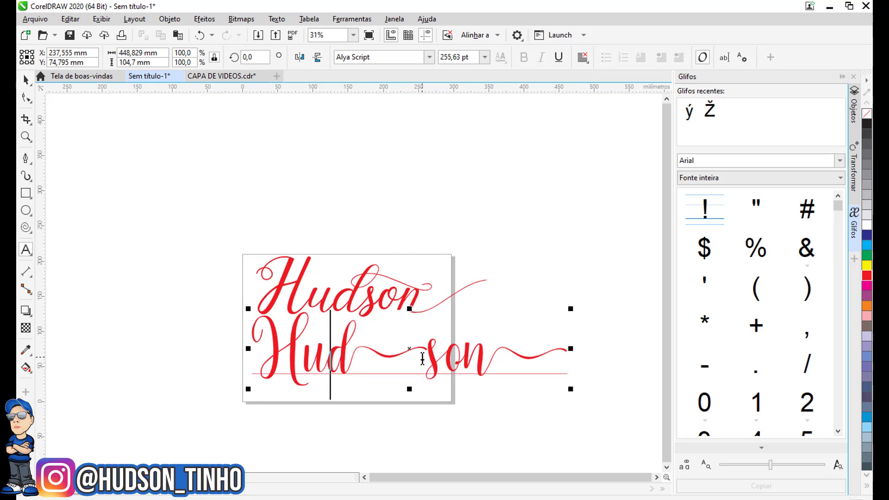
{"action": "left_click_drag", "start_coordinate": [426, 358], "coordinate": [366, 362]}
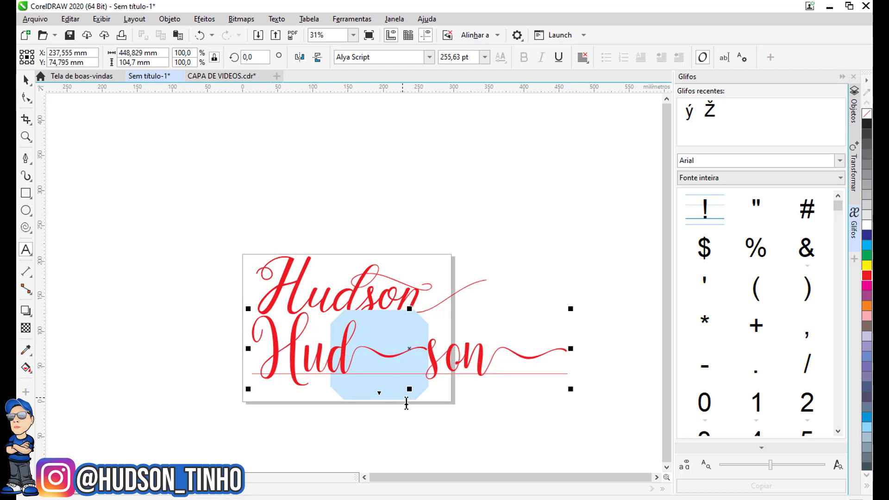
{"action": "left_click", "coordinate": [379, 393]}
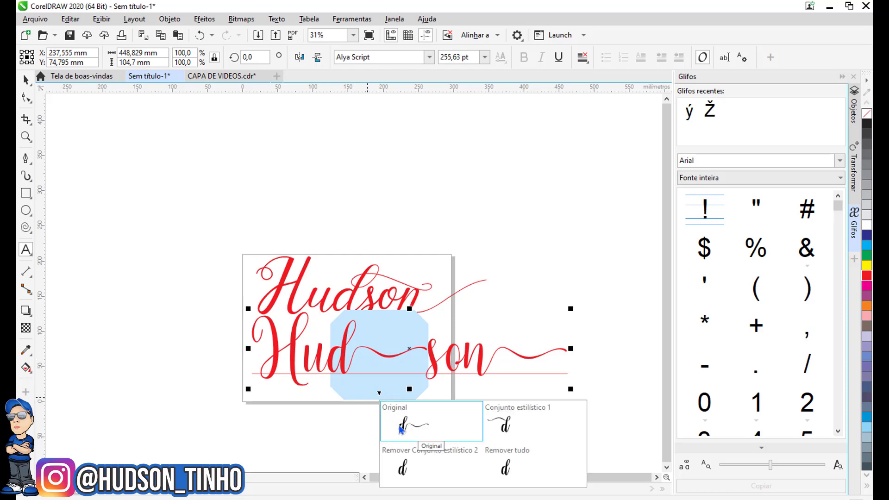
{"action": "left_click", "coordinate": [507, 470]}
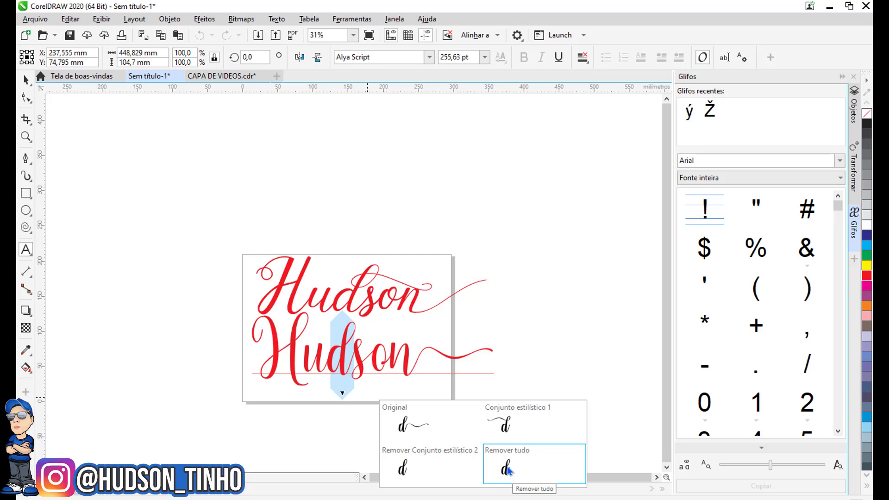
{"action": "left_click", "coordinate": [508, 469]}
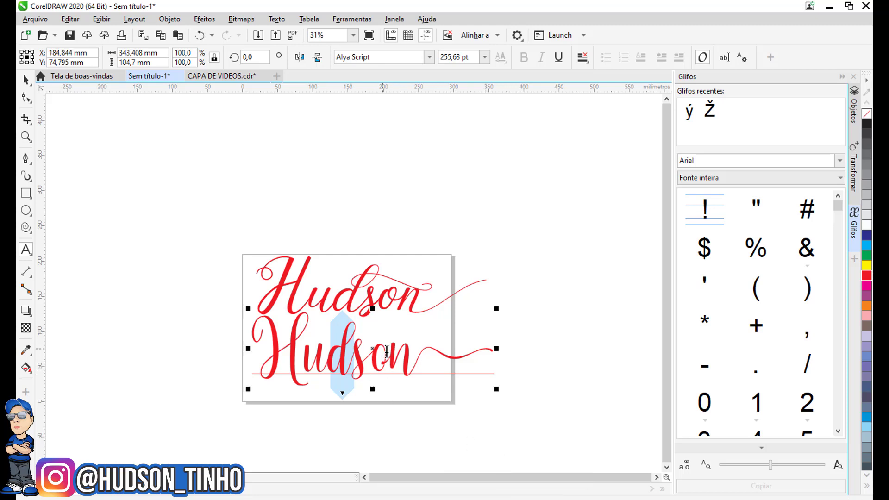
Remove all stylistic alternates from the final letter n in the lower text with Remover tudo.
{"action": "mouse_move", "coordinate": [478, 352]}
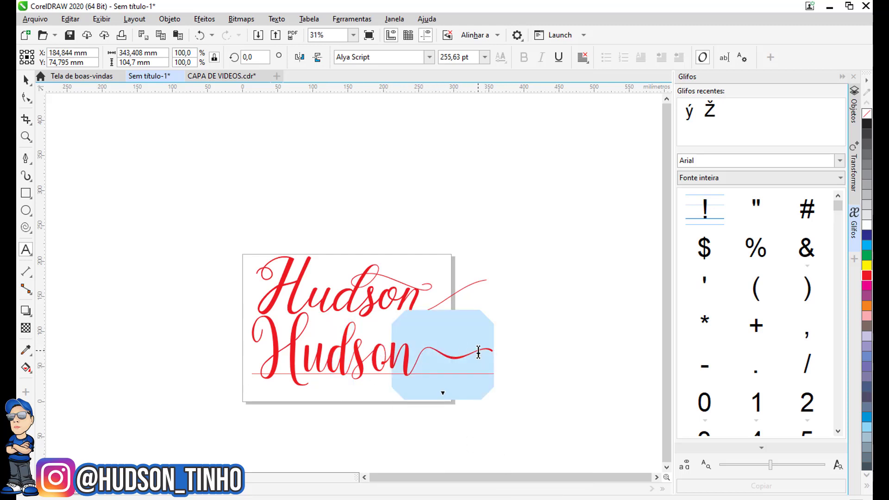
{"action": "left_click", "coordinate": [443, 393]}
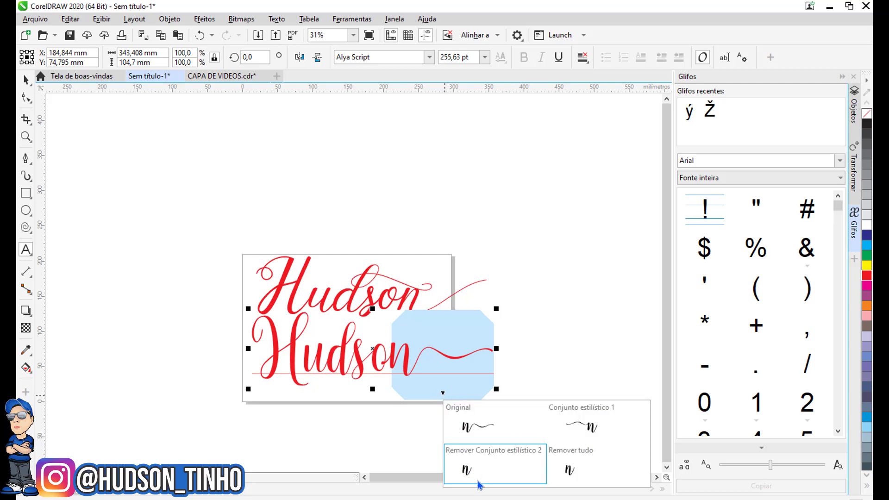
{"action": "left_click", "coordinate": [566, 470]}
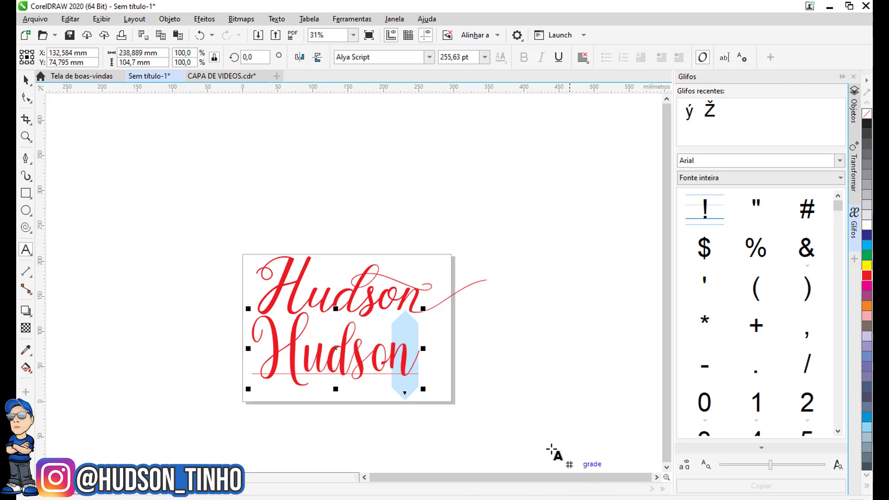
Replace the capital H of the lower text with a lowercase h and select that new letter.
{"action": "scroll", "coordinate": [314, 364], "scroll_direction": "up", "scroll_amount": 2}
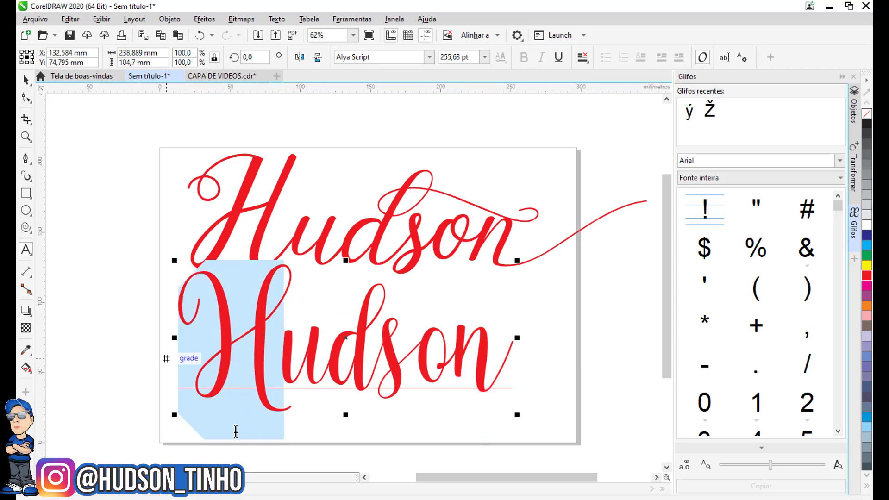
{"action": "scroll", "coordinate": [236, 370], "scroll_direction": "down", "scroll_amount": 2}
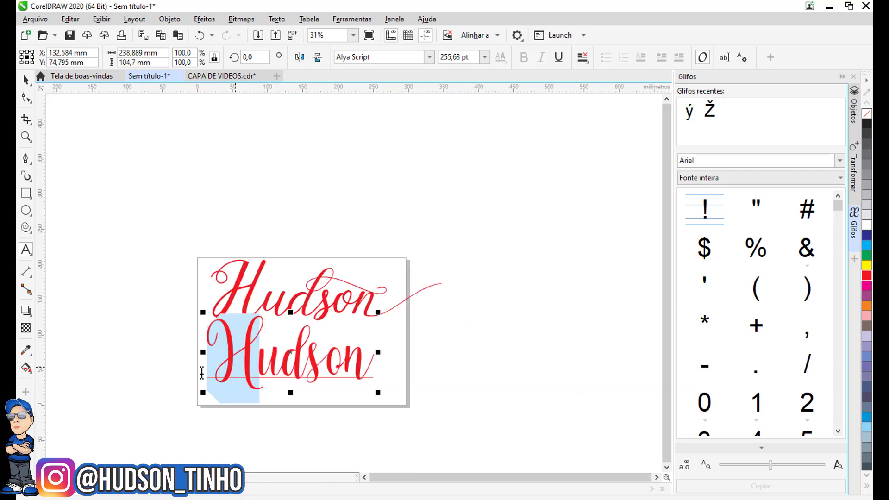
{"action": "left_click", "coordinate": [245, 357]}
{"action": "key", "text": "BackSpace"}
{"action": "type", "text": "h"}
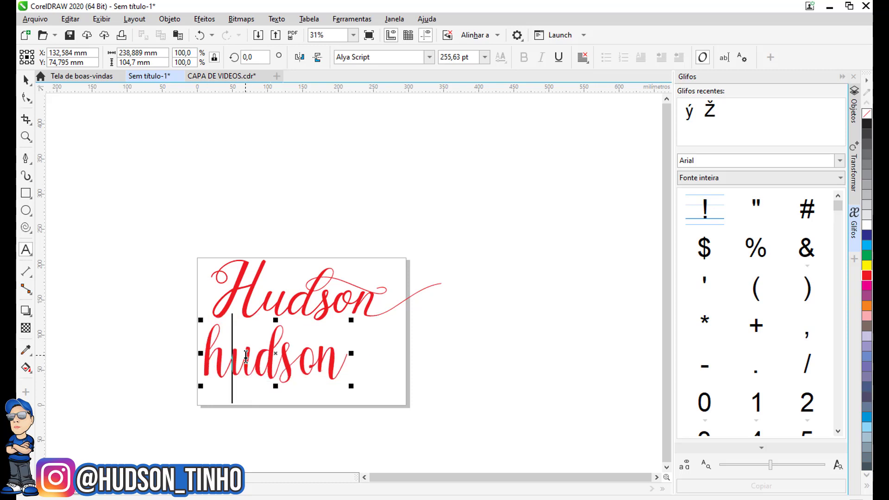
{"action": "left_click_drag", "start_coordinate": [240, 361], "coordinate": [218, 391]}
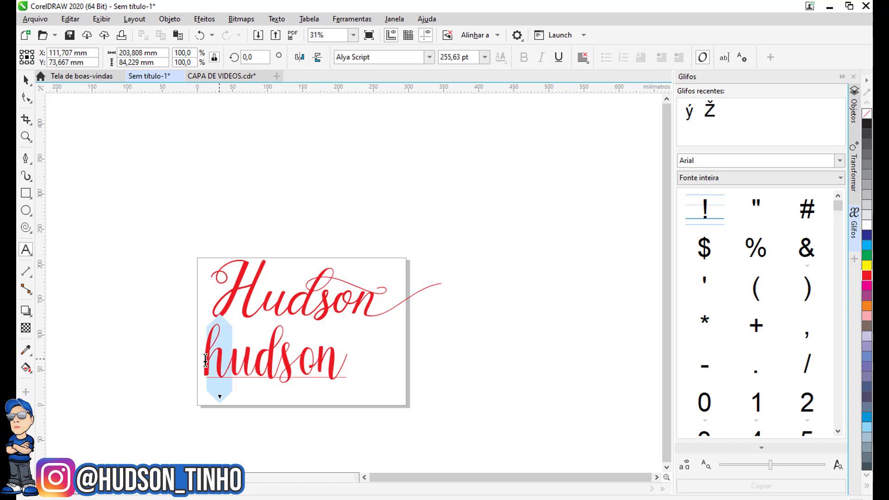
Apply the Conjunto estilístico 1 alternate to the initial lowercase h of the lower text.
{"action": "left_click", "coordinate": [219, 397]}
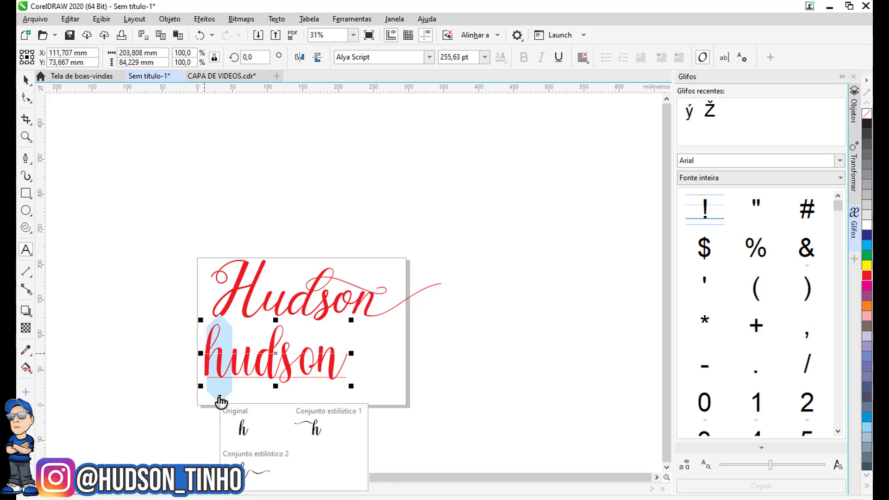
{"action": "left_click", "coordinate": [315, 429]}
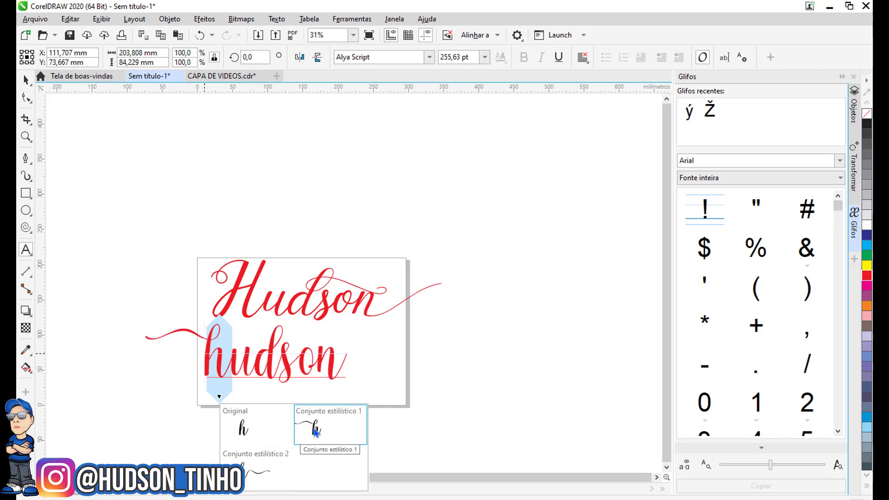
{"action": "key", "text": "ctrl+space"}
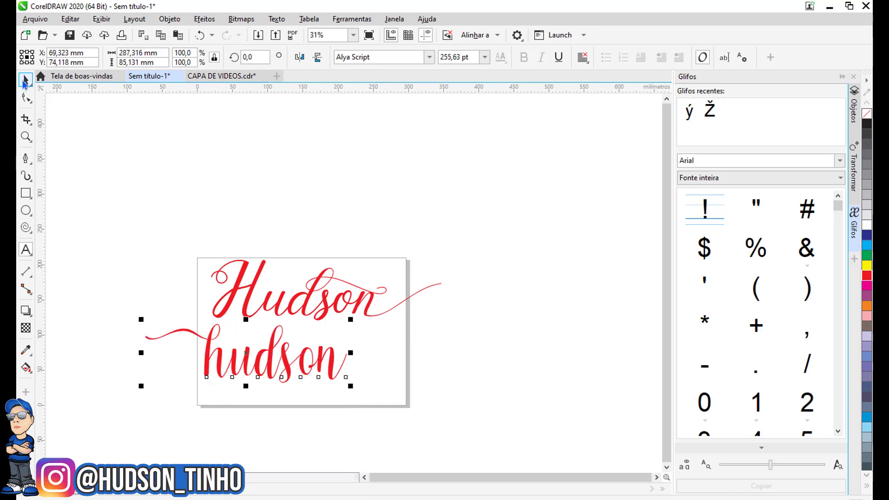
Move the lower red text about 67 mm right and 12 mm down, beneath the upper text, and deselect it.
{"action": "left_click_drag", "start_coordinate": [284, 367], "coordinate": [331, 376]}
{"action": "scroll", "coordinate": [263, 333], "scroll_direction": "up", "scroll_amount": 1}
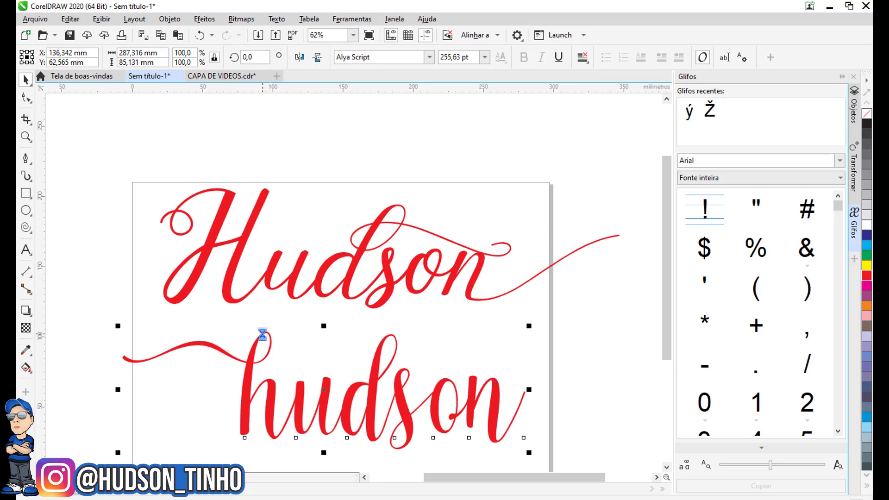
{"action": "scroll", "coordinate": [305, 256], "scroll_direction": "down", "scroll_amount": 2}
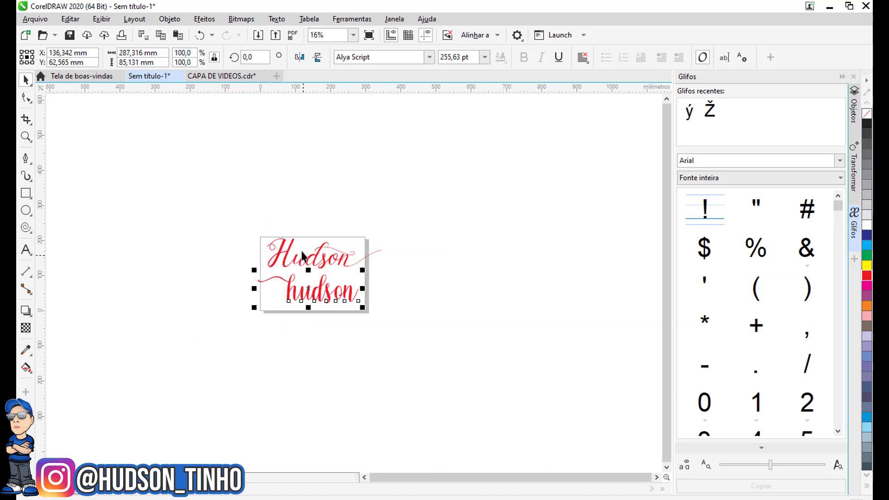
{"action": "key", "text": "Escape"}
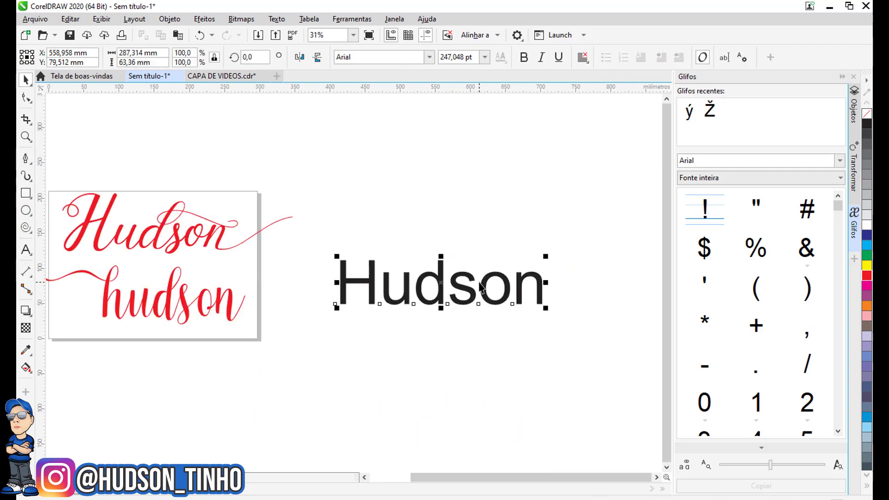
Set the black text beside the page in Augustha and enlarge it proportionally to about 283 mm wide.
{"action": "scroll", "coordinate": [482, 287], "scroll_direction": "up", "scroll_amount": 1}
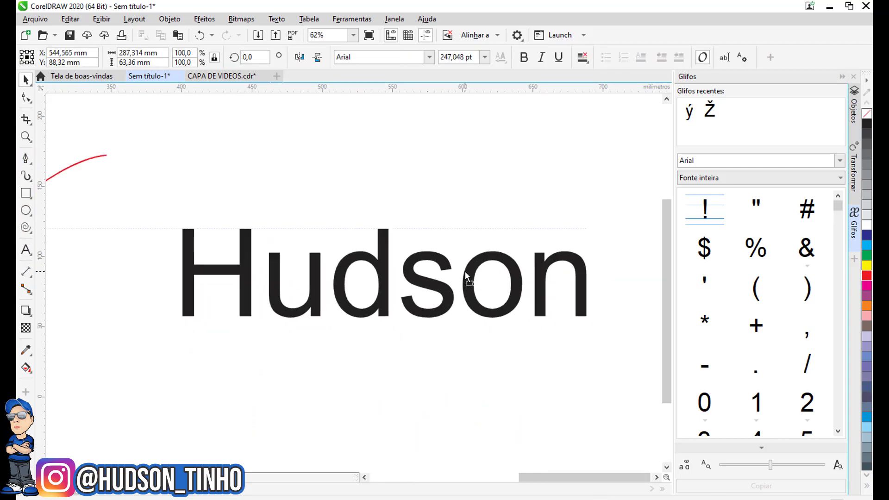
{"action": "left_click", "coordinate": [430, 56]}
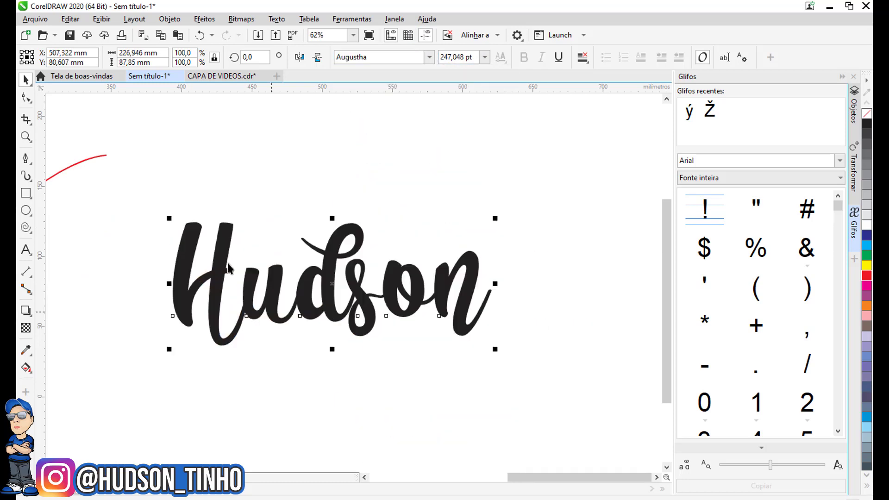
{"action": "left_click_drag", "start_coordinate": [495, 349], "coordinate": [574, 379]}
{"action": "left_click_drag", "start_coordinate": [554, 288], "coordinate": [559, 260]}
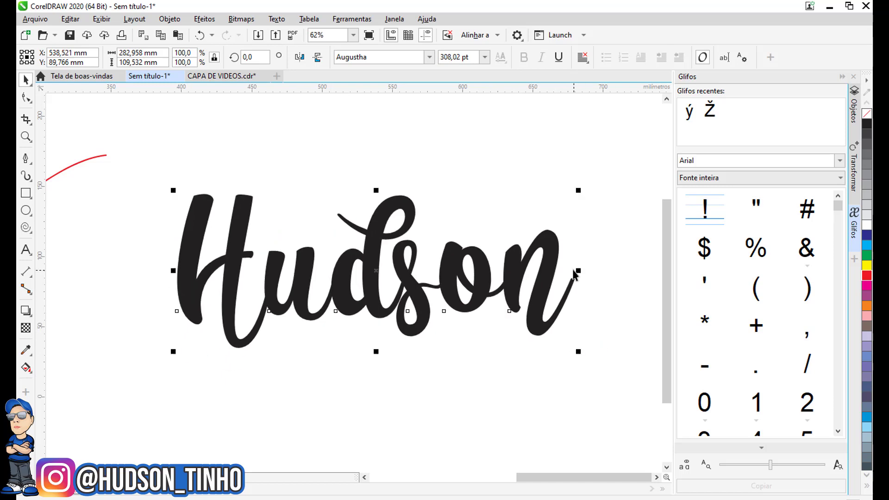
Select the final n of the black text and set the Glifos docker's font to the copied font name, Augustha.
{"action": "left_click_drag", "start_coordinate": [502, 271], "coordinate": [567, 285]}
{"action": "scroll", "coordinate": [545, 287], "scroll_direction": "down", "scroll_amount": 2}
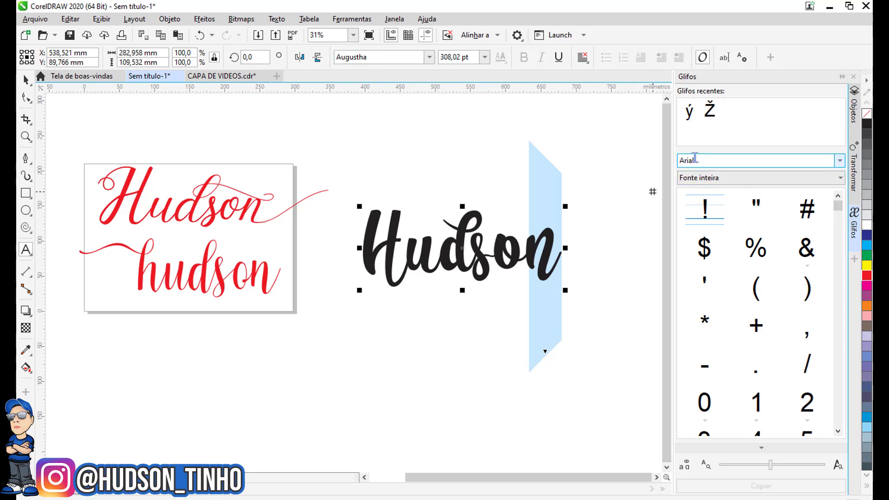
{"action": "left_click", "coordinate": [378, 59]}
{"action": "key", "text": "ctrl+c"}
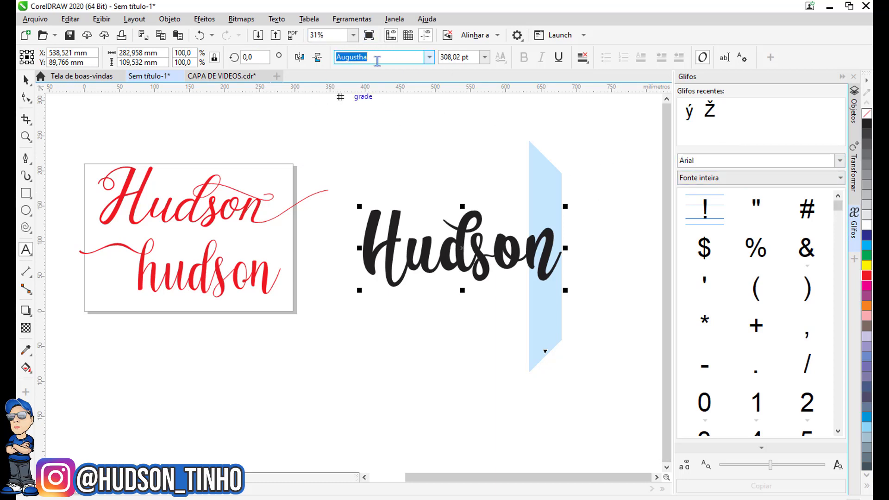
{"action": "right_click", "coordinate": [358, 59]}
{"action": "left_click", "coordinate": [399, 98]}
{"action": "left_click", "coordinate": [695, 160]}
{"action": "double_click", "coordinate": [684, 161]}
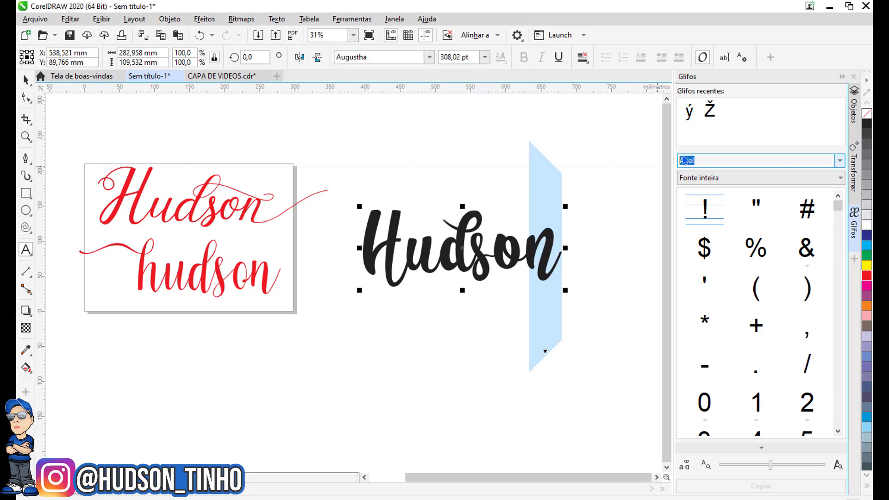
{"action": "key", "text": "ctrl+v"}
{"action": "key", "text": "Return"}
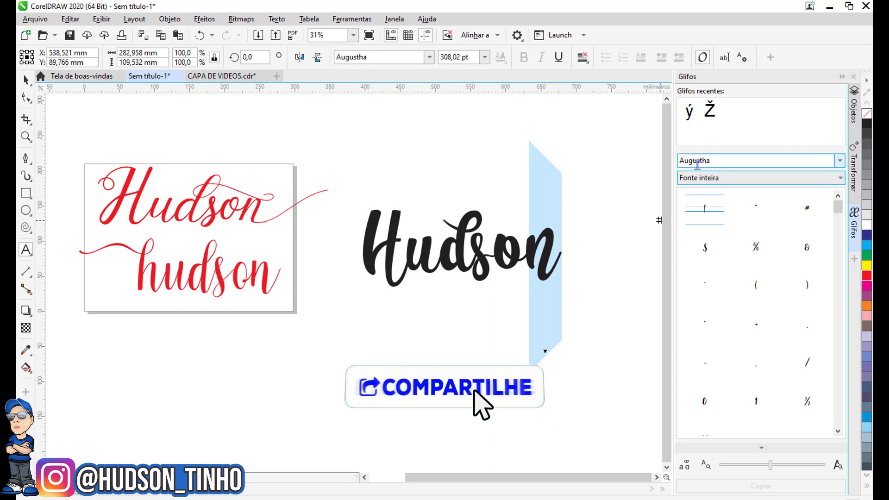
Examine the Augustha glyph list from the digits through the capital letters for characters that offer alternates.
{"action": "left_click", "coordinate": [838, 431]}
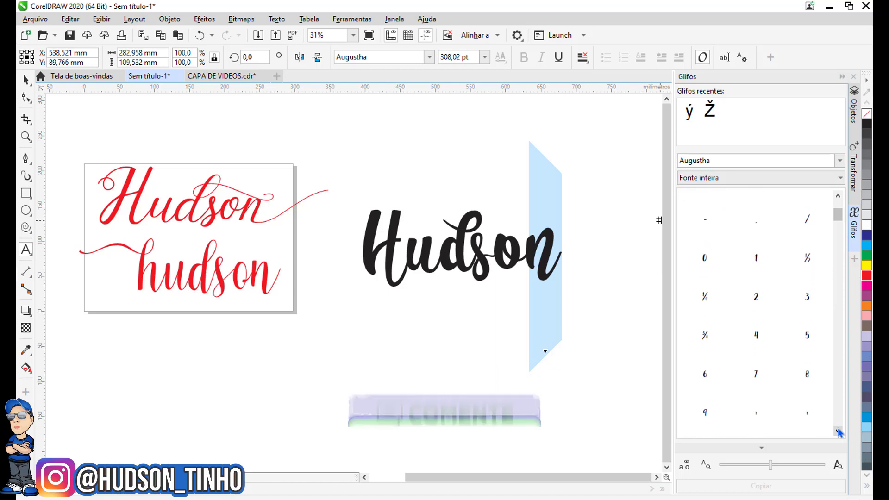
{"action": "left_click", "coordinate": [837, 431]}
{"action": "left_click", "coordinate": [838, 431]}
{"action": "left_click", "coordinate": [838, 431]}
{"action": "left_click", "coordinate": [838, 430]}
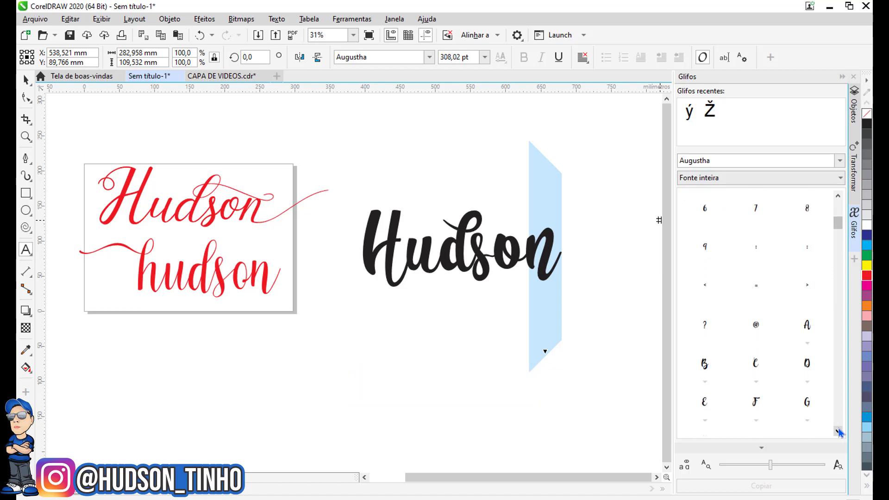
{"action": "left_click", "coordinate": [838, 431]}
{"action": "left_click", "coordinate": [838, 431]}
{"action": "left_click", "coordinate": [838, 431]}
{"action": "left_click", "coordinate": [838, 431]}
{"action": "left_click", "coordinate": [838, 431]}
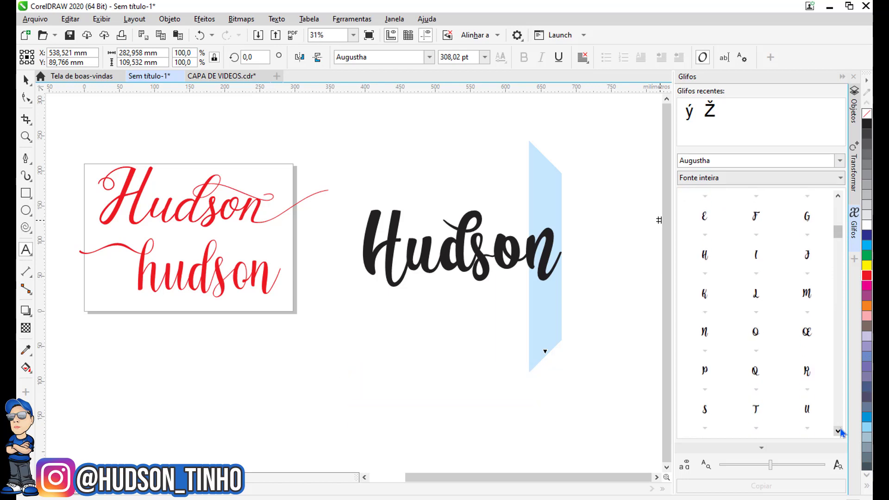
{"action": "left_click", "coordinate": [837, 431]}
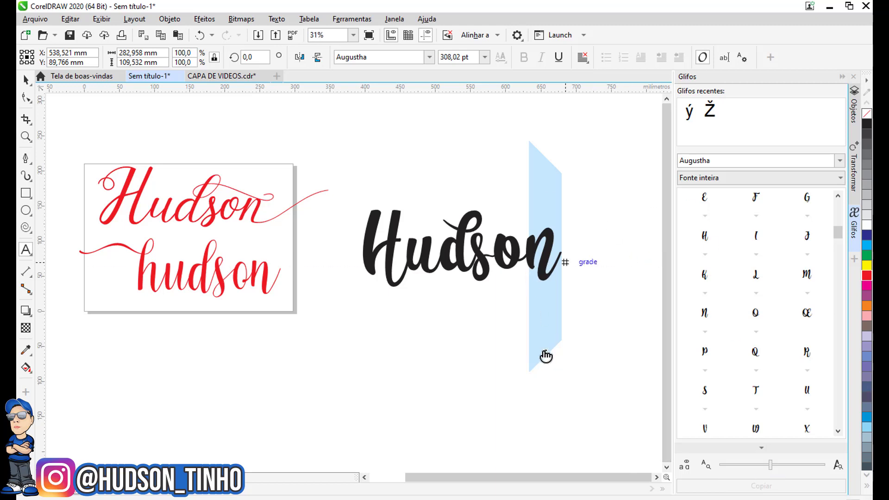
Apply the Variantes de caractere ornamentado swash to the black text's final n, then close the Glifos docker and fit all objects in view.
{"action": "left_click", "coordinate": [546, 356]}
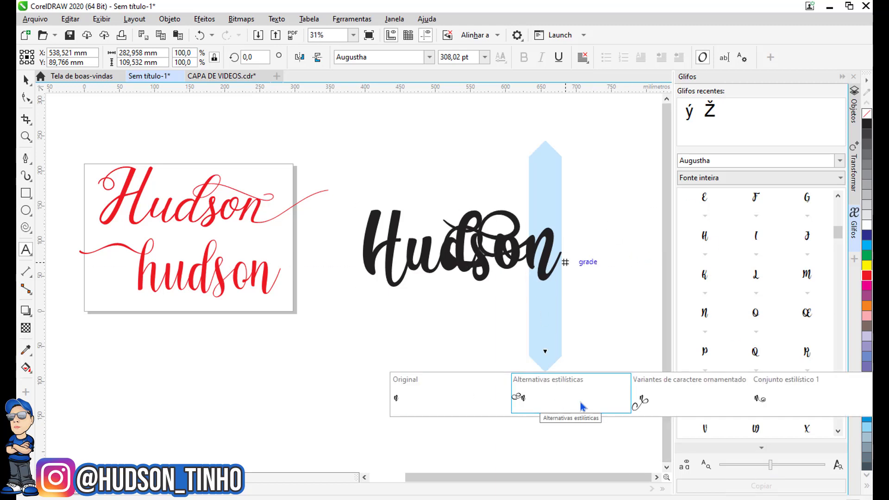
{"action": "left_click", "coordinate": [655, 401]}
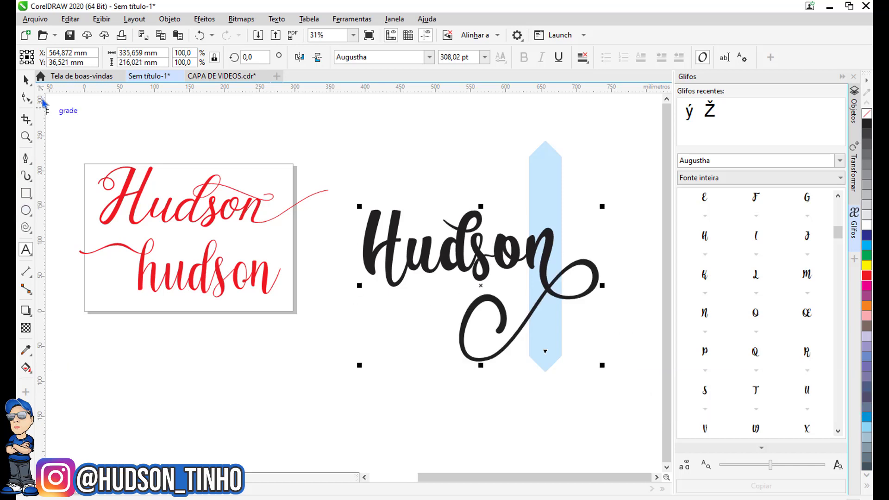
{"action": "left_click", "coordinate": [25, 79]}
{"action": "left_click", "coordinate": [310, 147]}
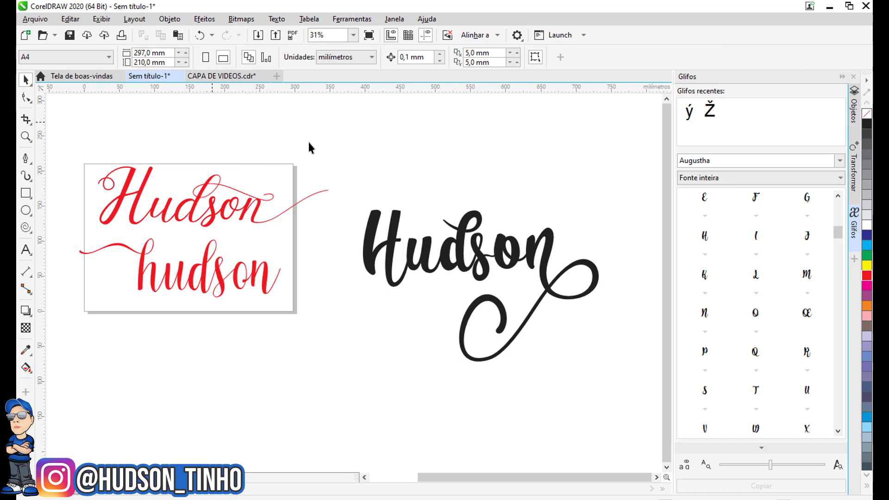
{"action": "left_click", "coordinate": [853, 76]}
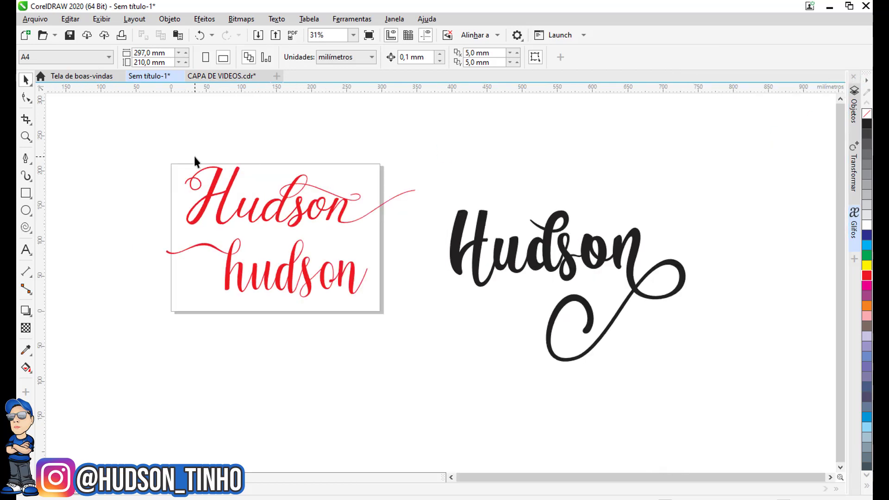
{"action": "key", "text": "F4"}
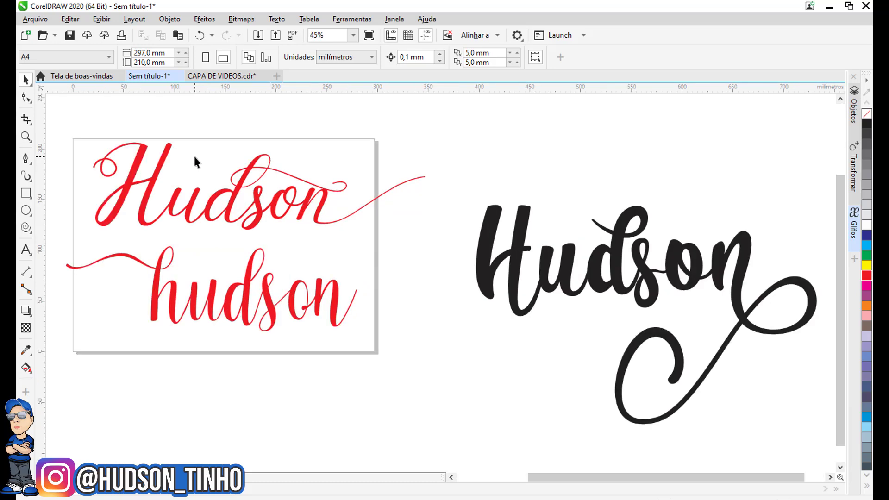